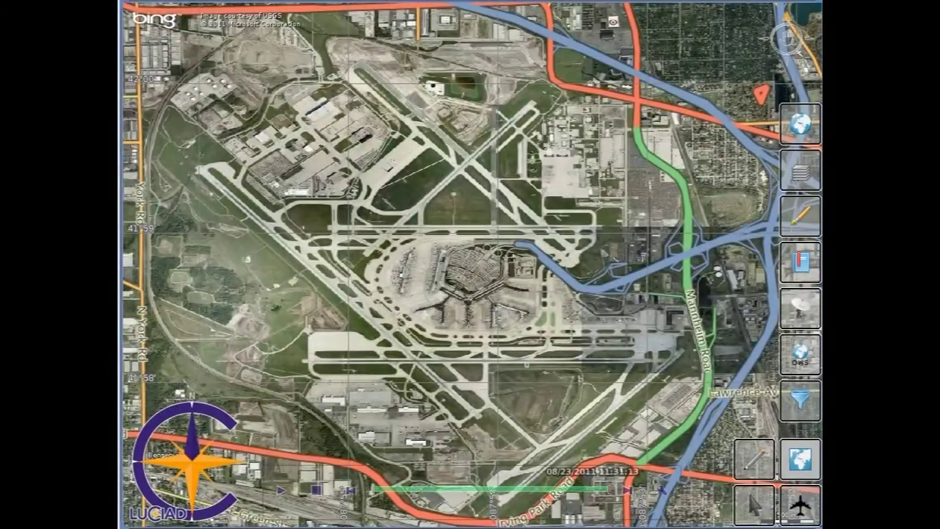
Load the SF_OWS airport layers so runways, taxiways and buildings overlay the satellite imagery
click(804, 369)
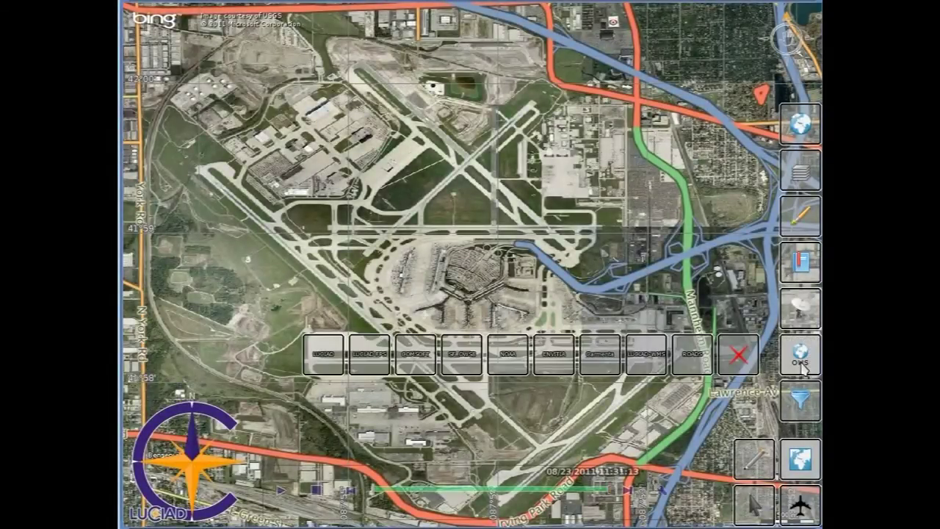
click(472, 355)
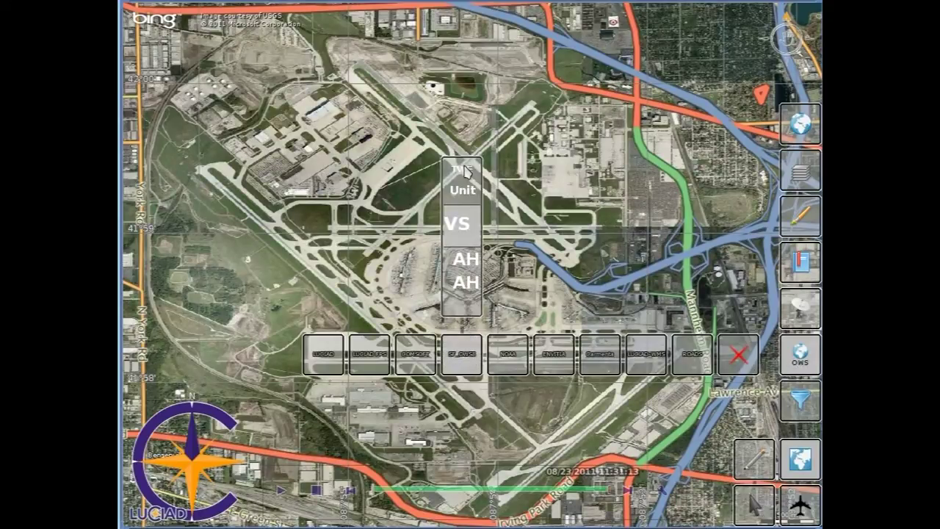
scroll(465, 171, up, 4)
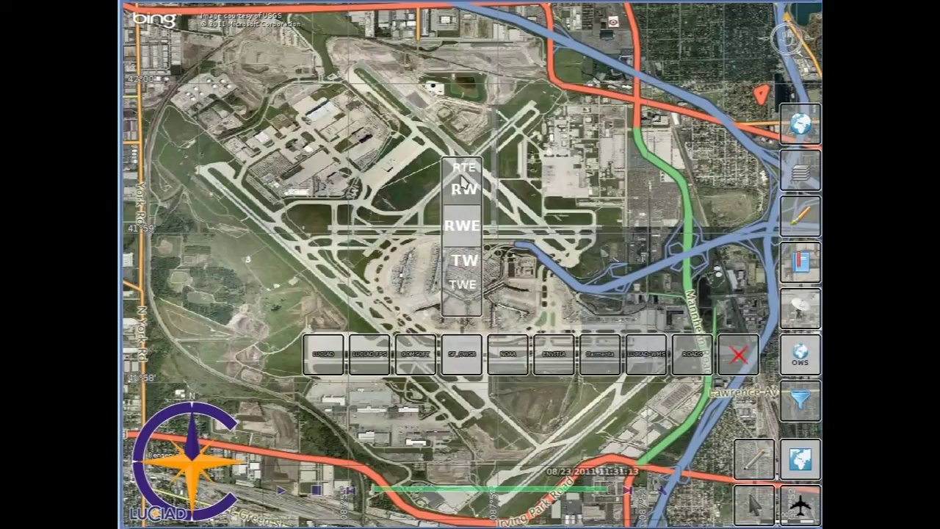
scroll(464, 176, up, 3)
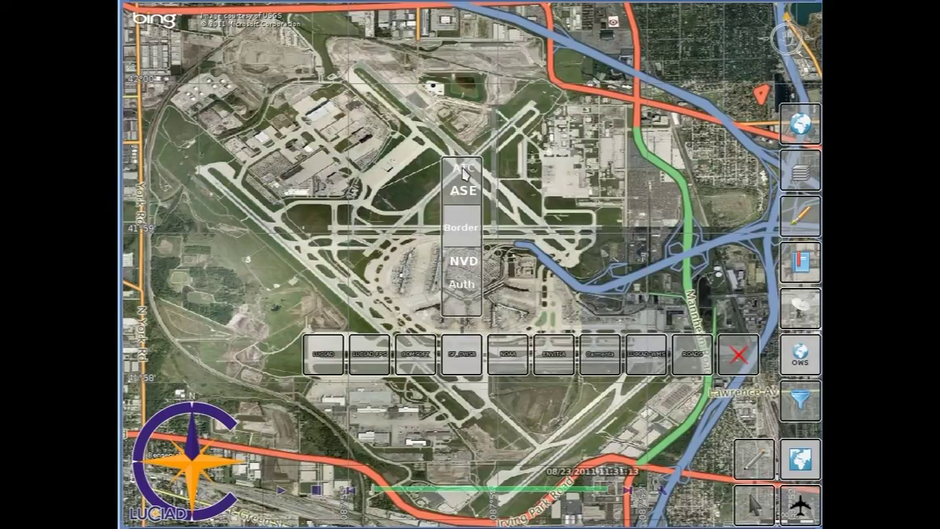
scroll(464, 172, up, 2)
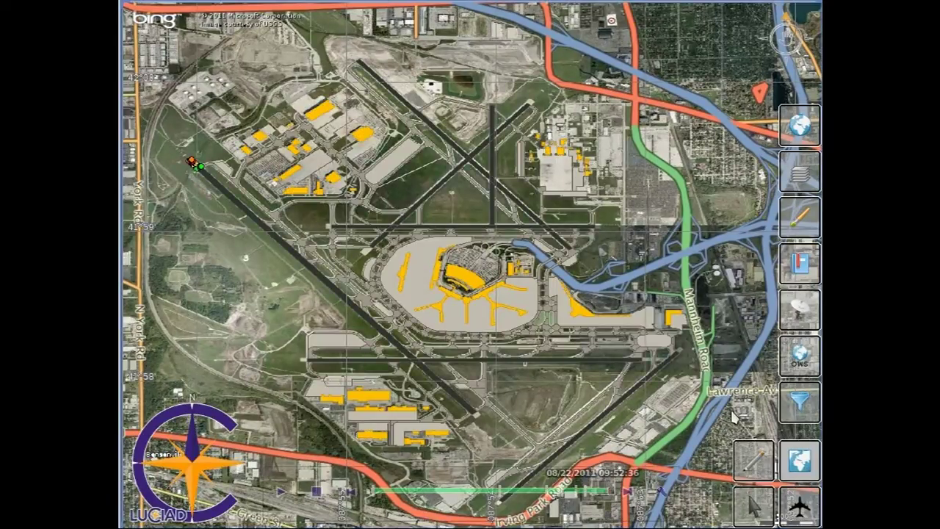
Roll the map time back to 11/03/2010 via runway 9R-27L's details, where it reads CLOSED
click(591, 363)
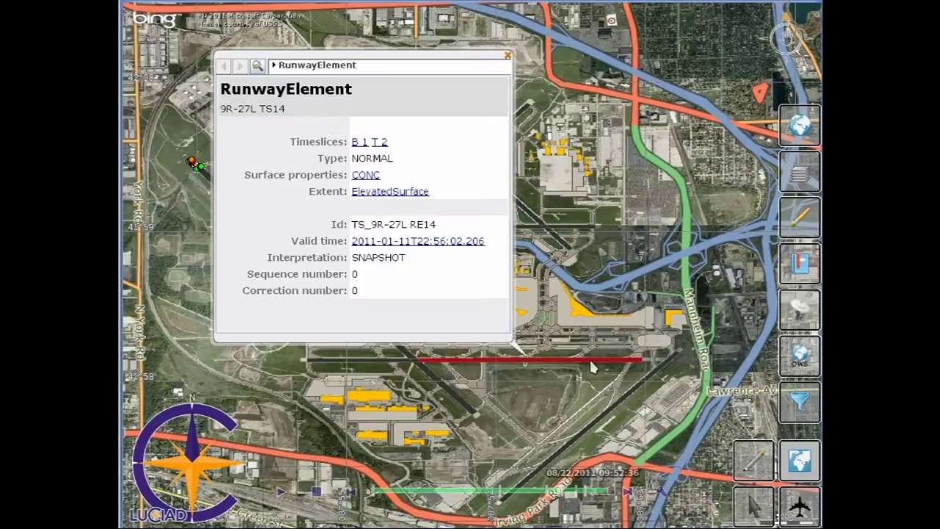
mouse_move(613, 490)
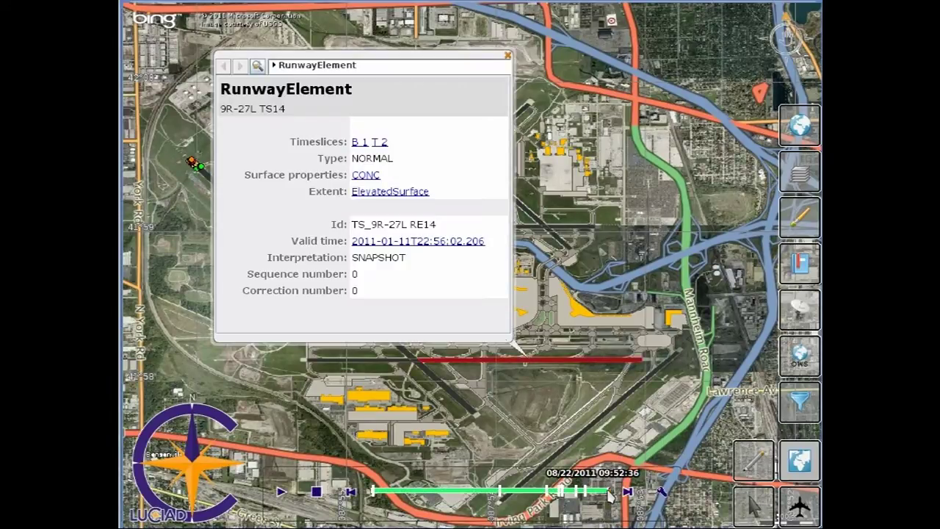
drag(597, 498, 561, 492)
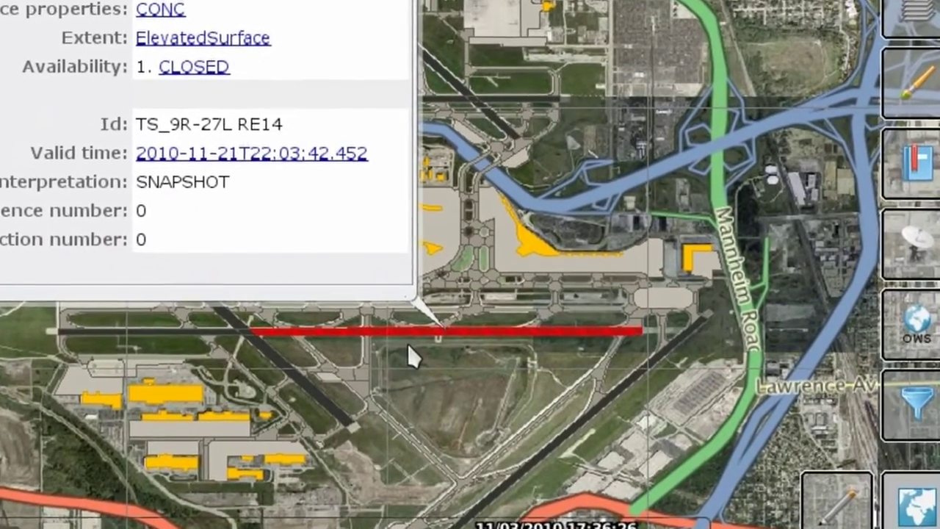
click(409, 347)
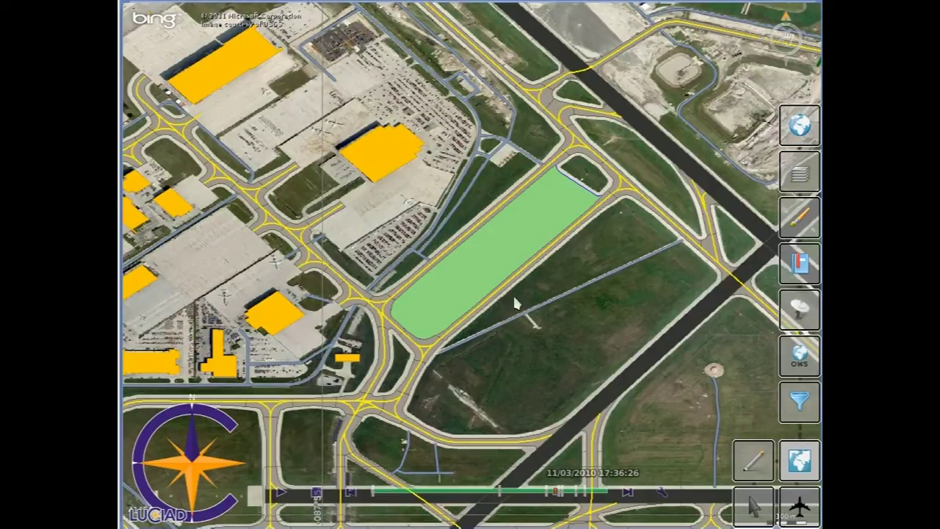
Review the green apron's ApronContamination record in its details panel
click(493, 280)
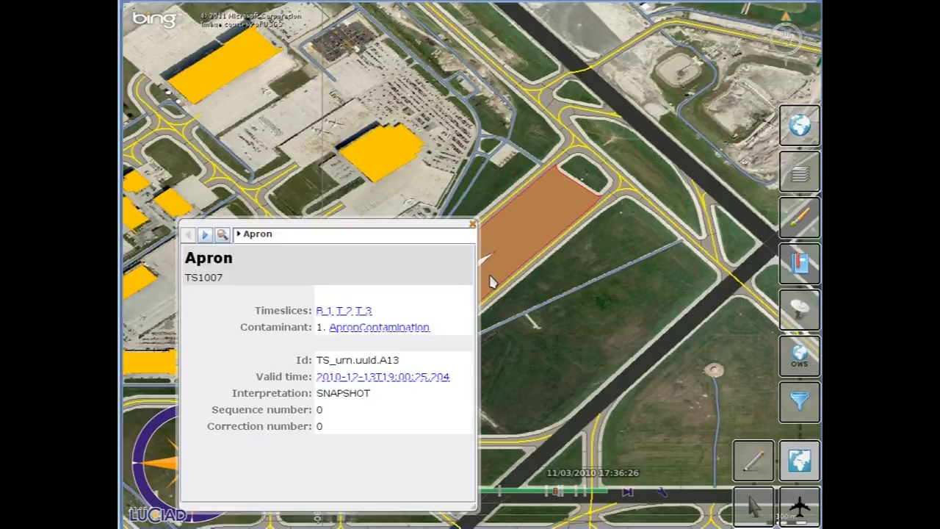
click(418, 329)
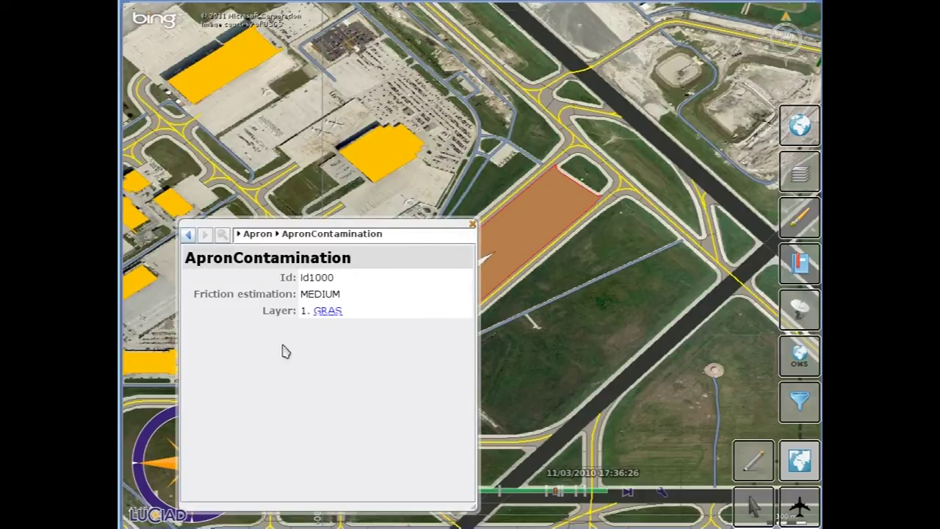
click(188, 235)
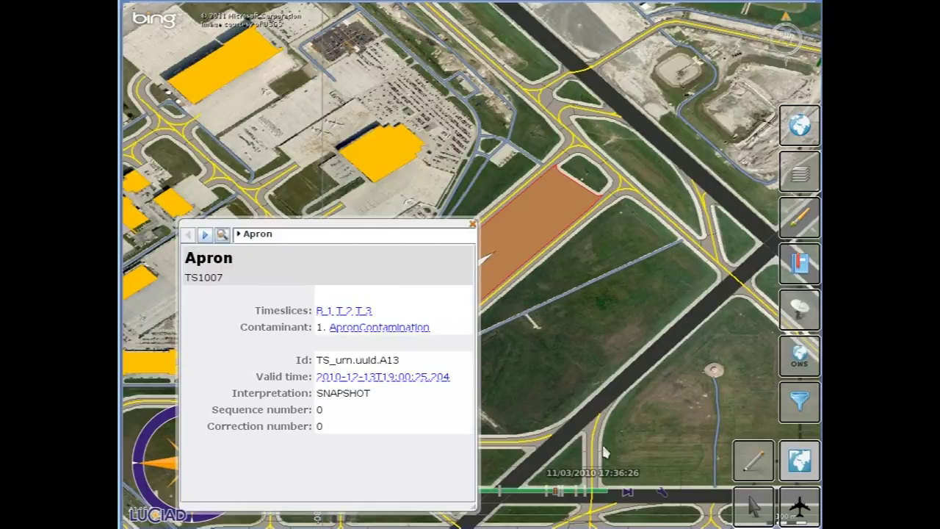
click(596, 470)
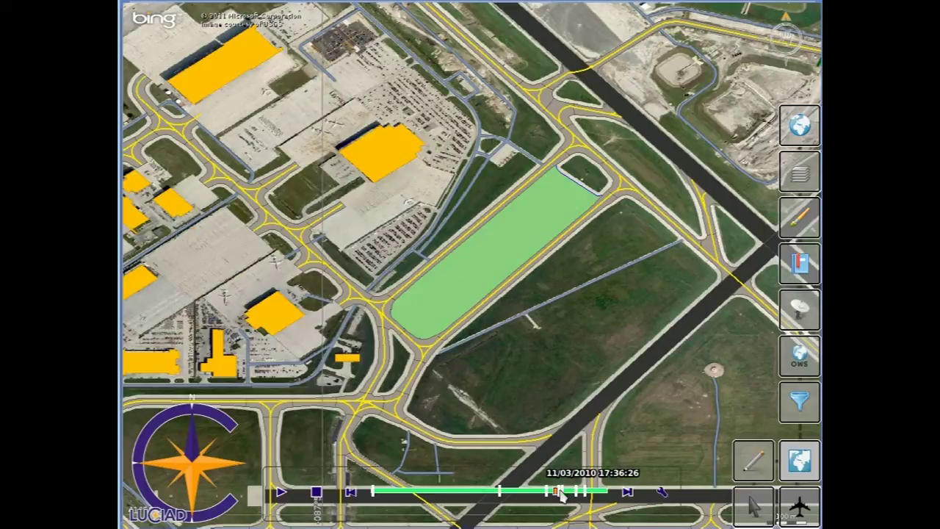
Advance the timeline to 2011 and re-check the apron's contamination details
drag(559, 494, 573, 497)
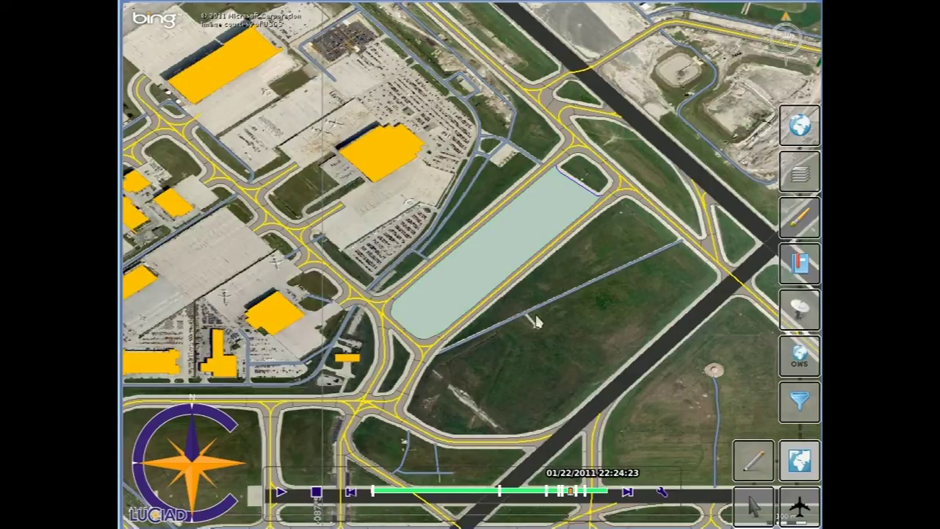
click(499, 275)
click(402, 330)
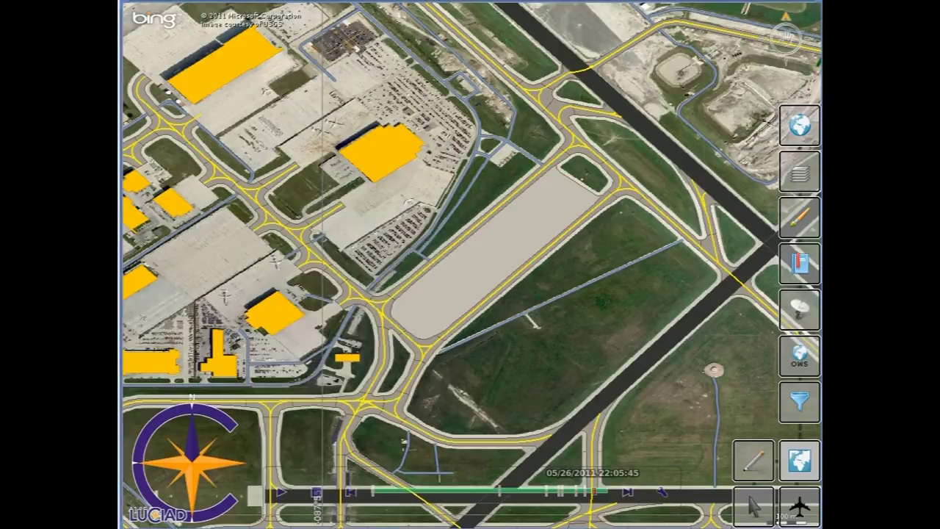
Zoom to the runway end and check the middle approach light system's status
scroll(350, 356, down, 2)
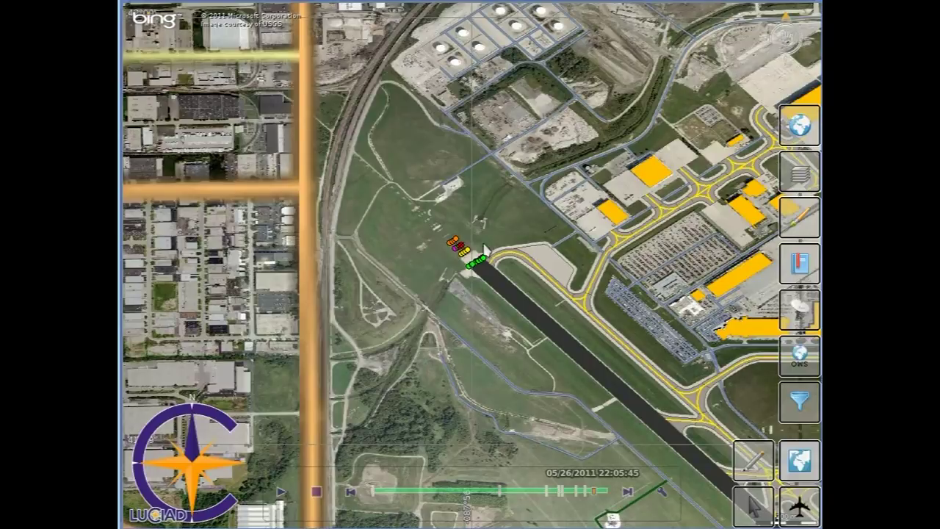
scroll(463, 251, up, 2)
scroll(463, 252, up, 2)
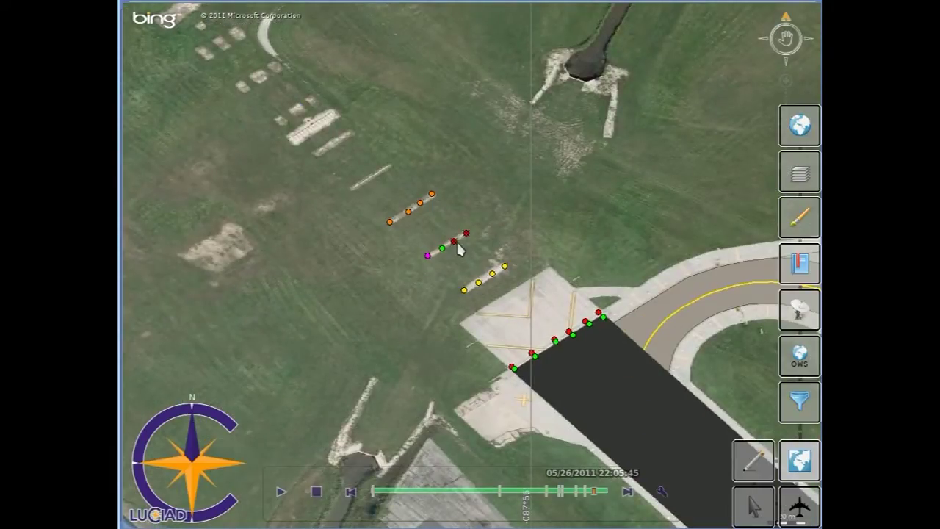
click(456, 248)
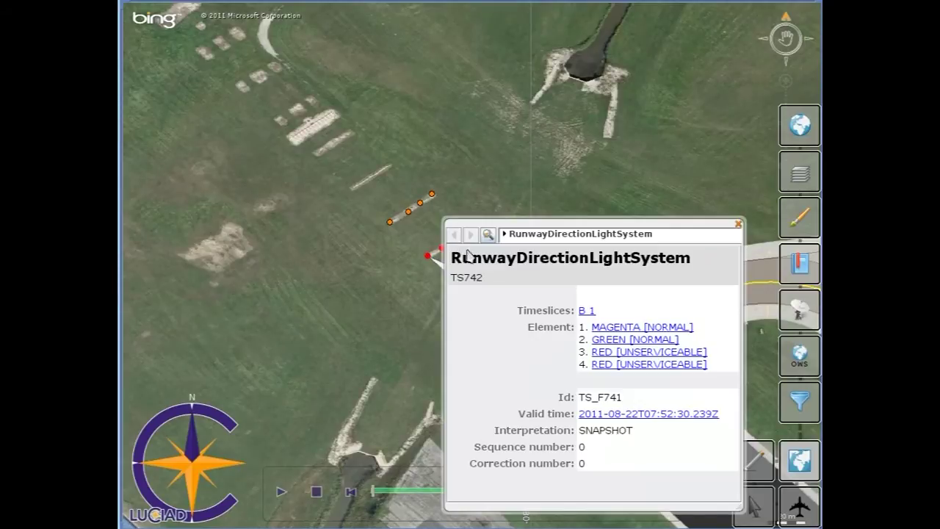
click(739, 223)
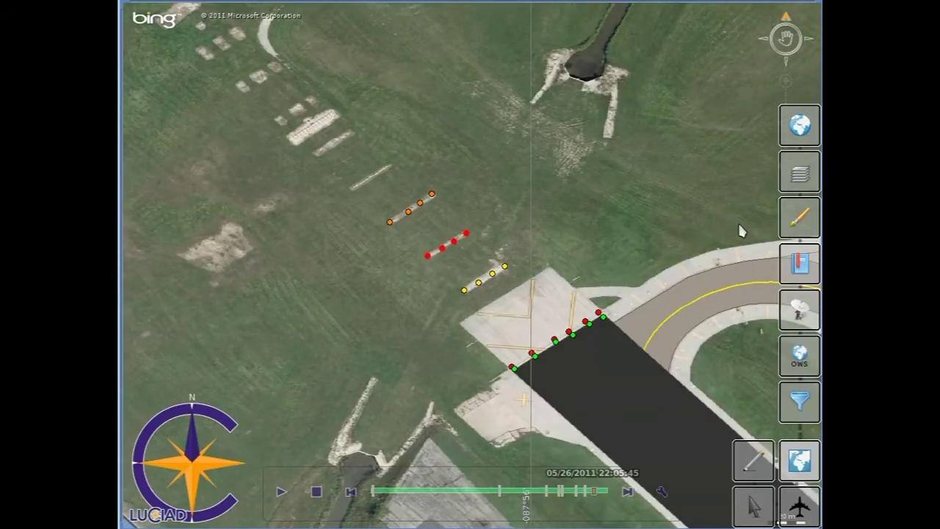
Check the threshold light line, then roll time back to 12/10/2010 and inspect the yellow light system
click(592, 329)
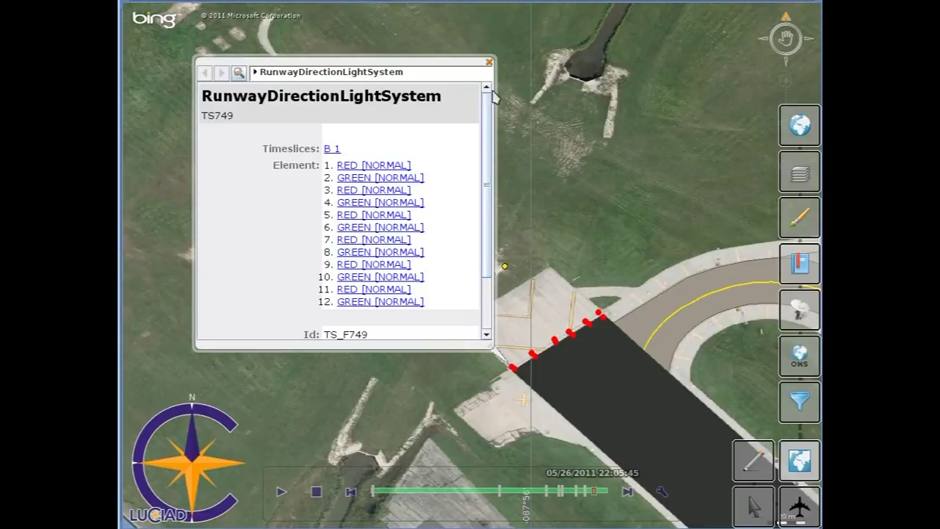
click(488, 63)
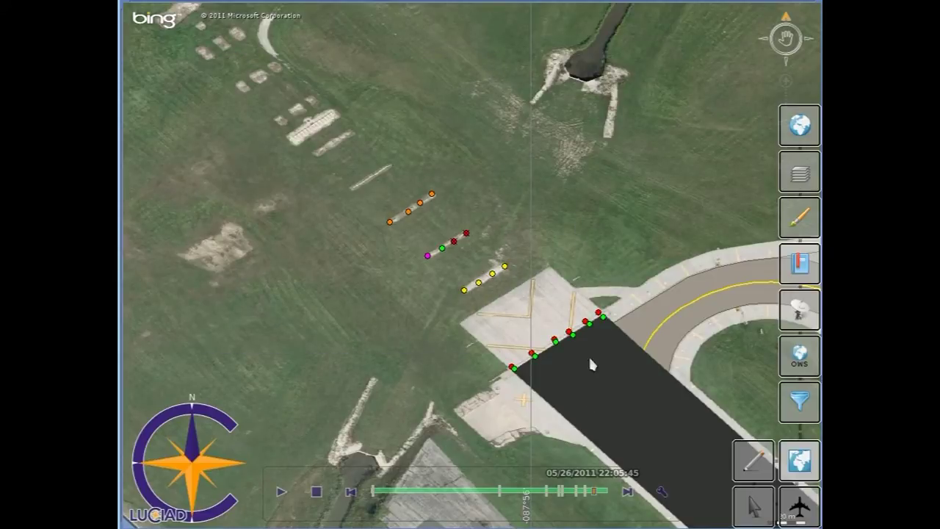
drag(592, 497, 564, 498)
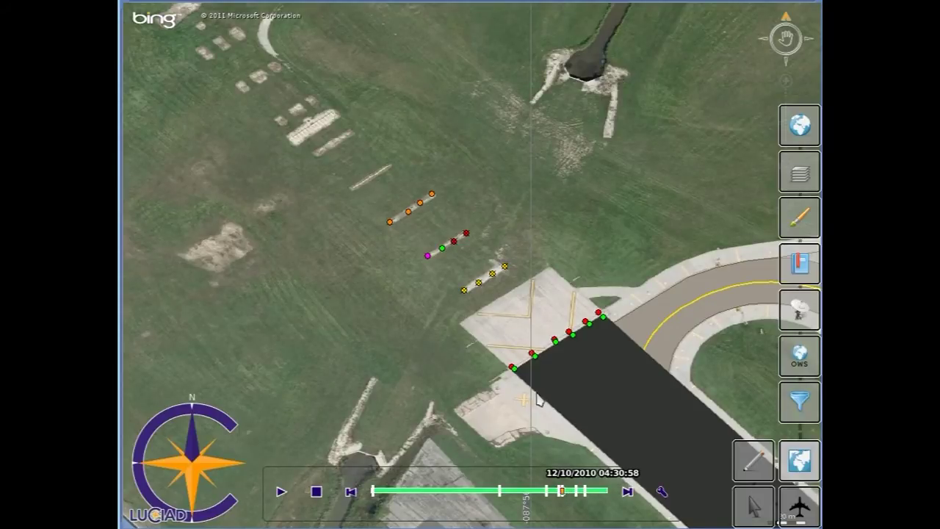
click(496, 281)
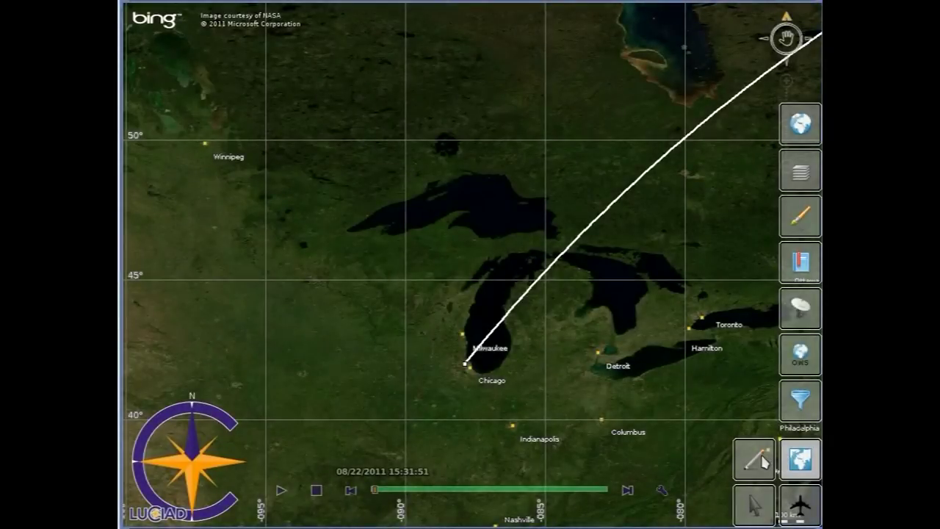
Create a buffer corridor around the flight route leaving Chicago
click(756, 460)
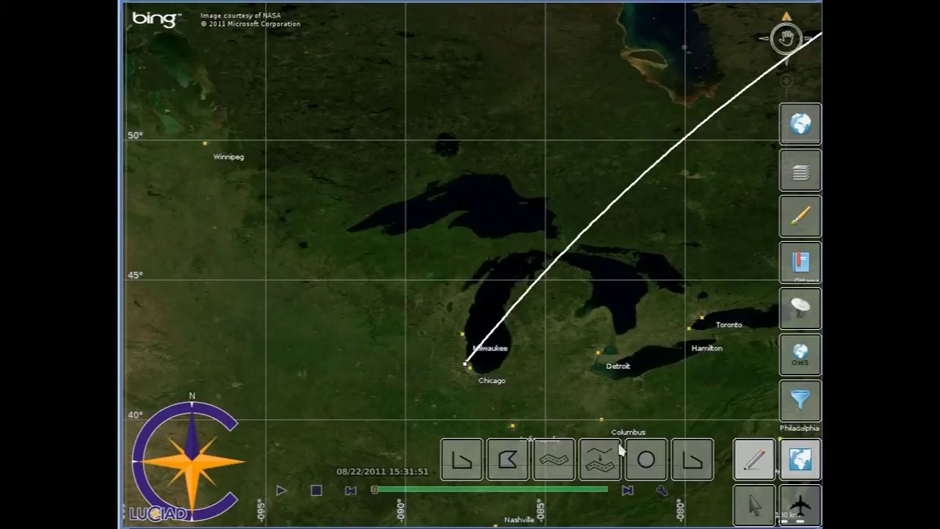
click(631, 453)
click(529, 357)
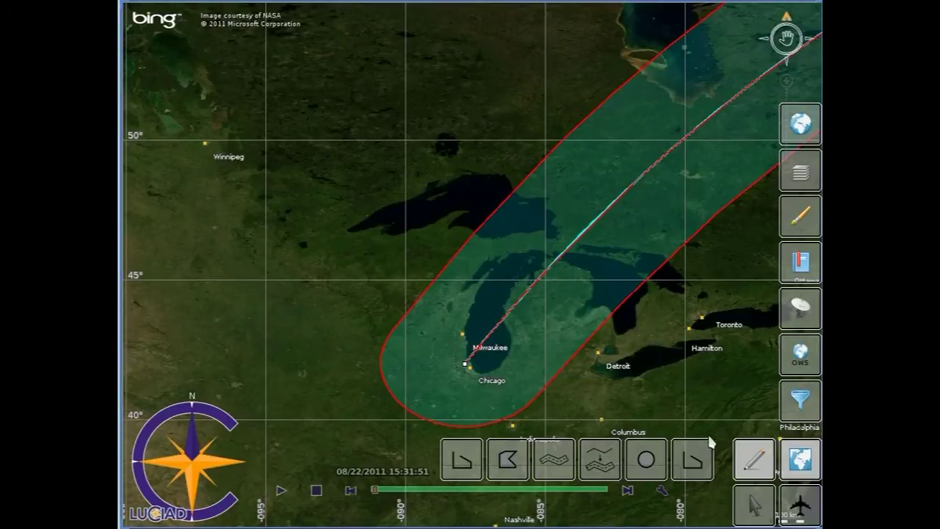
List the LUCIAD server's ASE airspace datasets
click(753, 457)
click(798, 410)
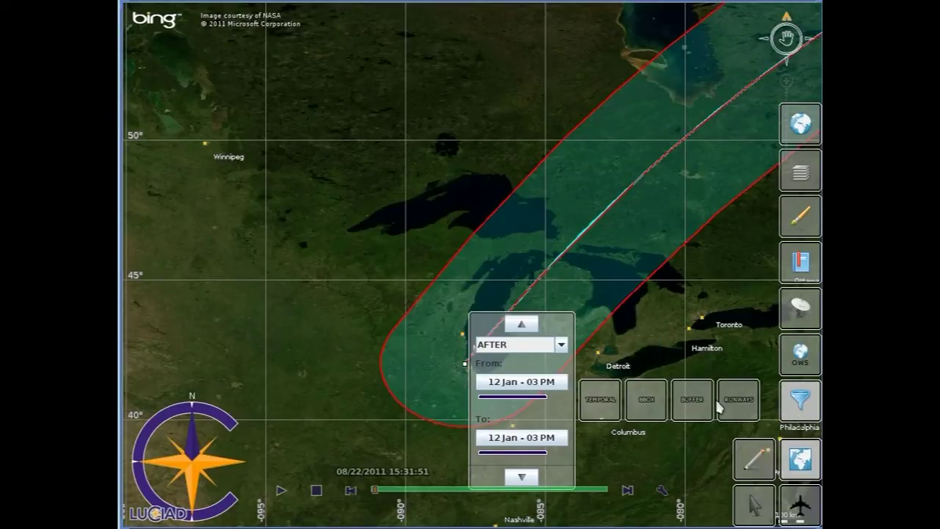
click(799, 403)
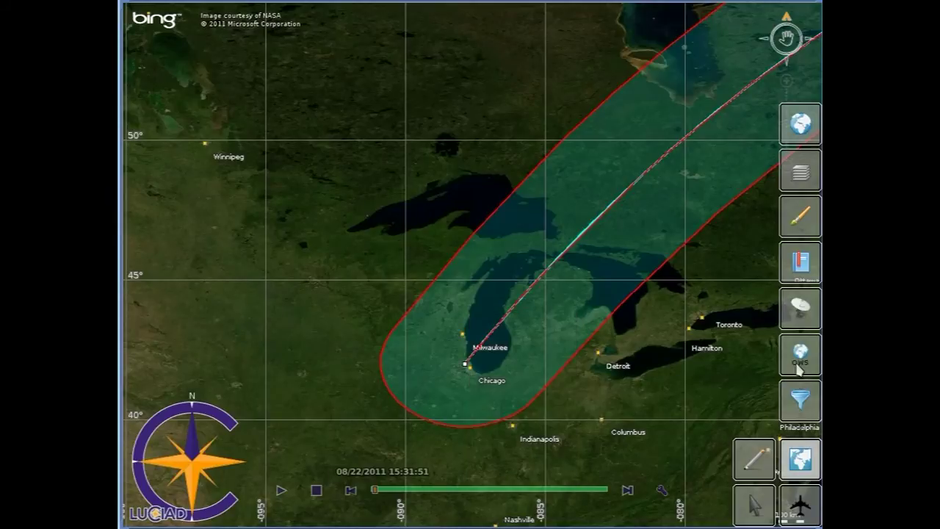
click(800, 357)
click(331, 363)
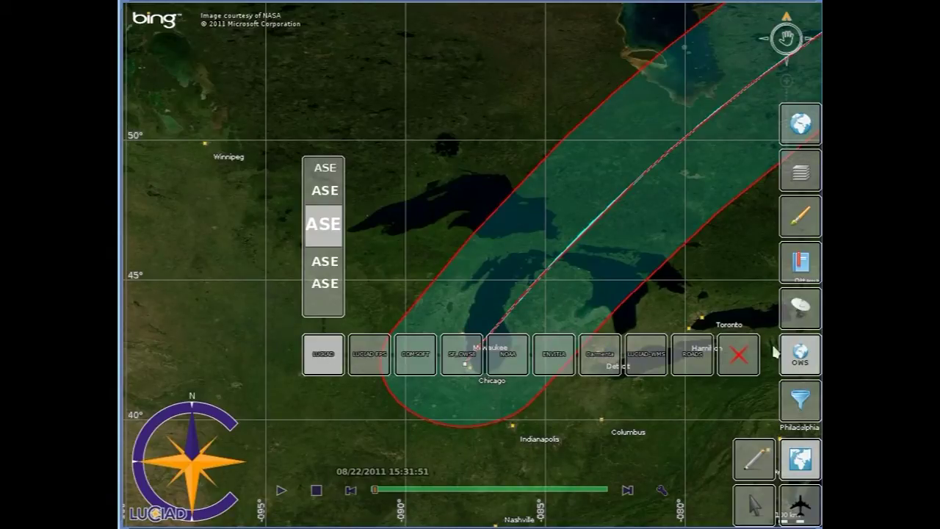
Load the ASE airspaces as red-hatched areas and bring up the layer restyling row
click(801, 358)
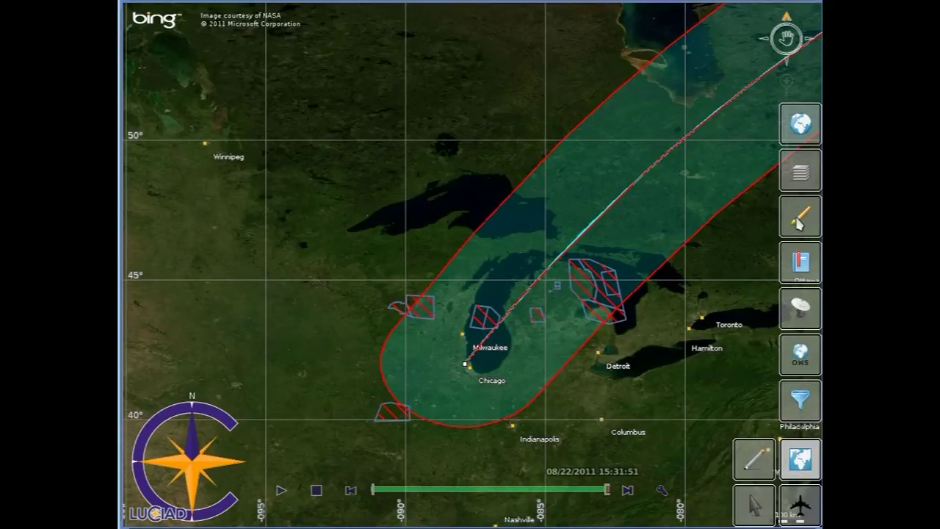
click(800, 220)
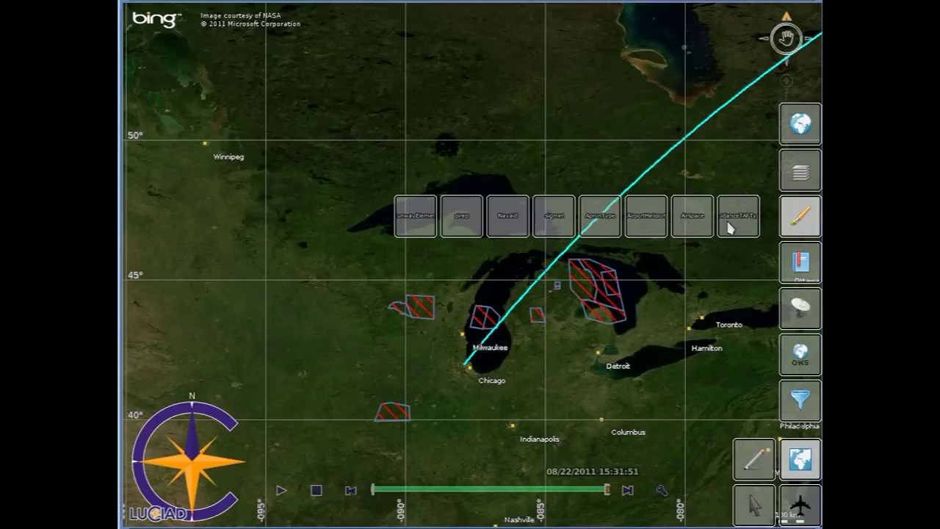
Apply the SUATime3 style to the Airspace layer for yellow and grey filled shapes
click(703, 226)
click(341, 244)
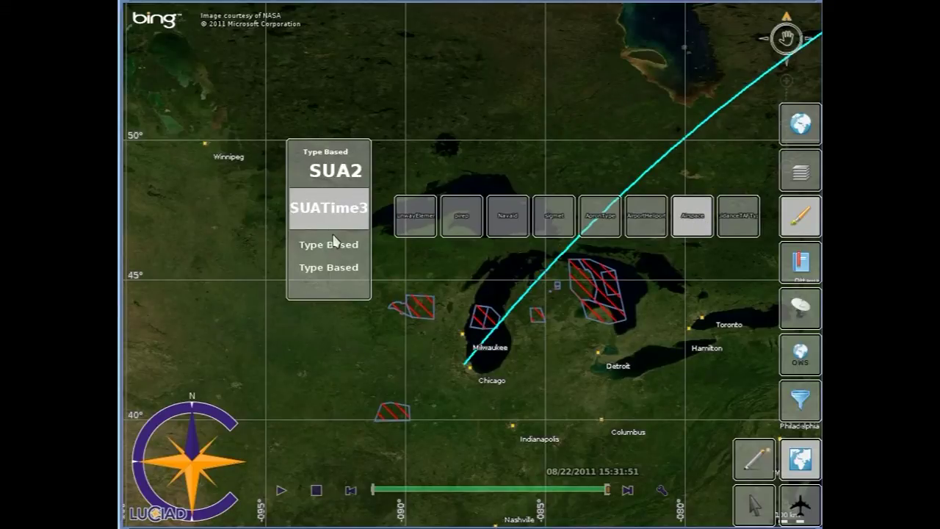
click(790, 219)
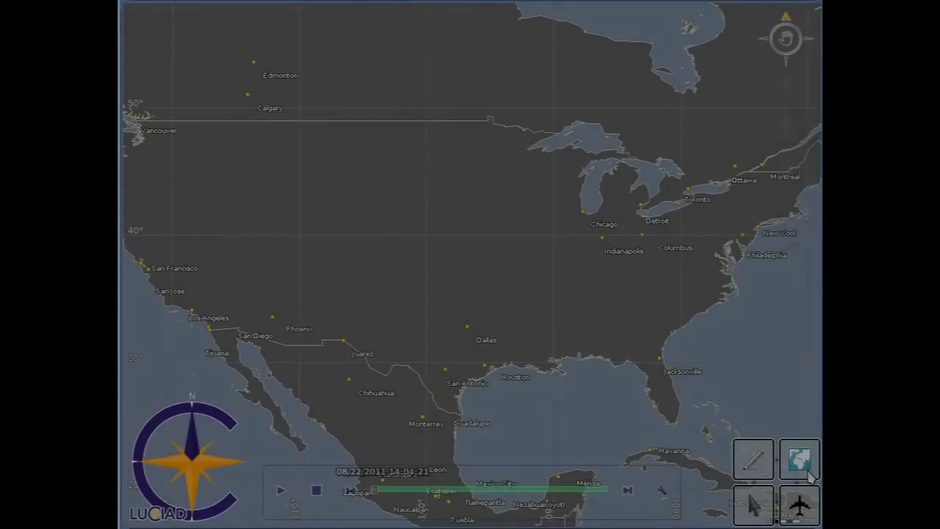
Load NOAA's GTAF forecasts as red station points on the US map
click(805, 463)
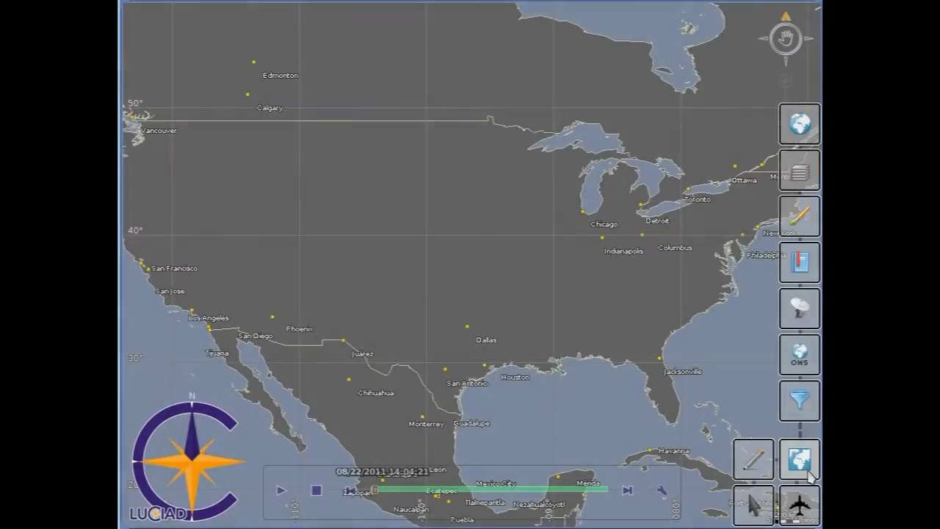
click(801, 357)
click(511, 361)
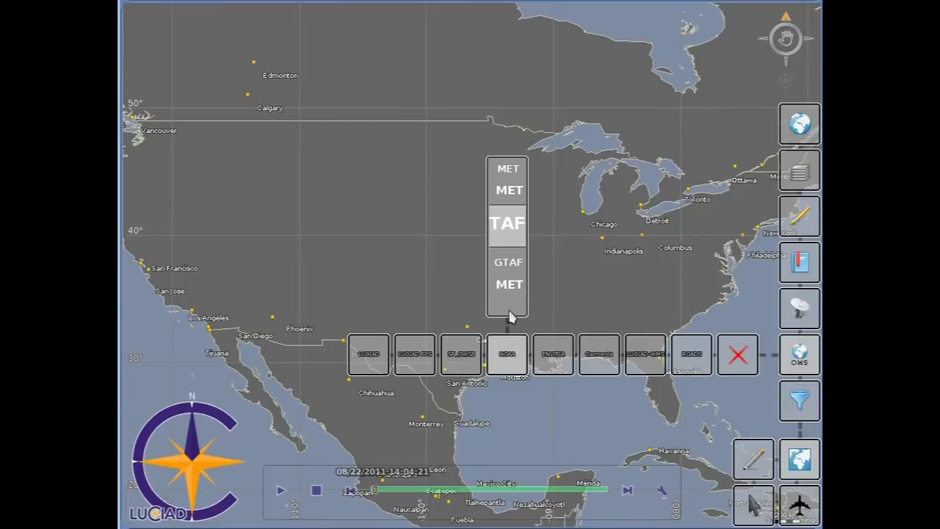
click(786, 355)
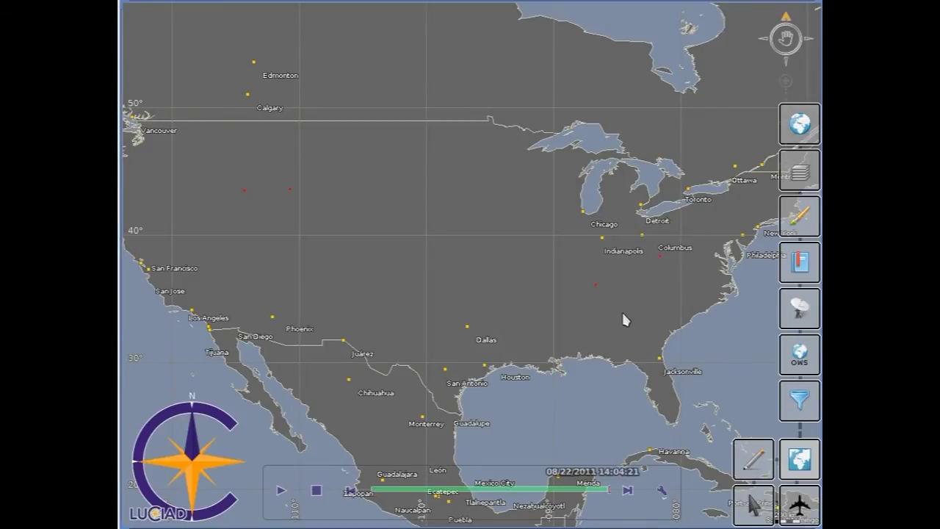
Open the KBNA_01 TAF and read its first forecast period's details
click(596, 285)
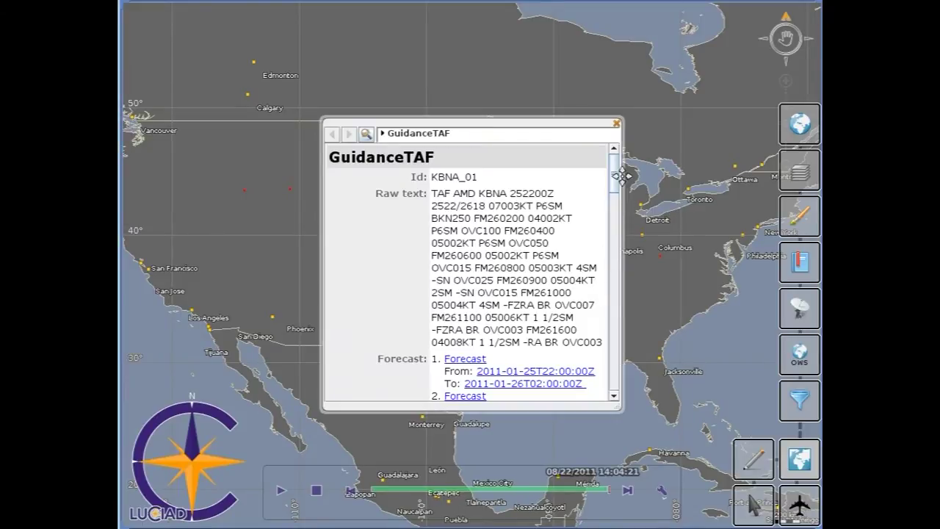
drag(614, 182, 618, 269)
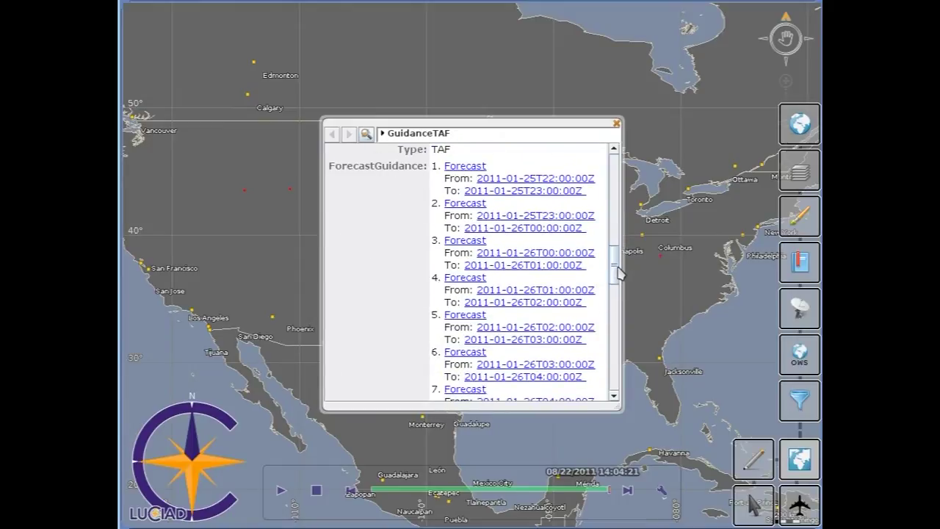
click(469, 167)
drag(617, 195, 616, 267)
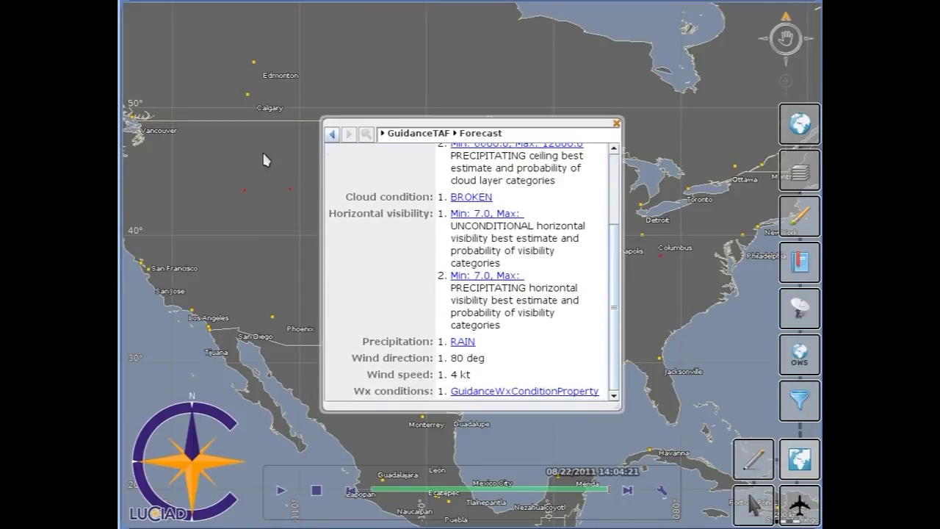
click(332, 137)
Check wind, cloud and visibility for the 06:00–08:00 forecast period, then close the balloon
scroll(357, 212, down, 3)
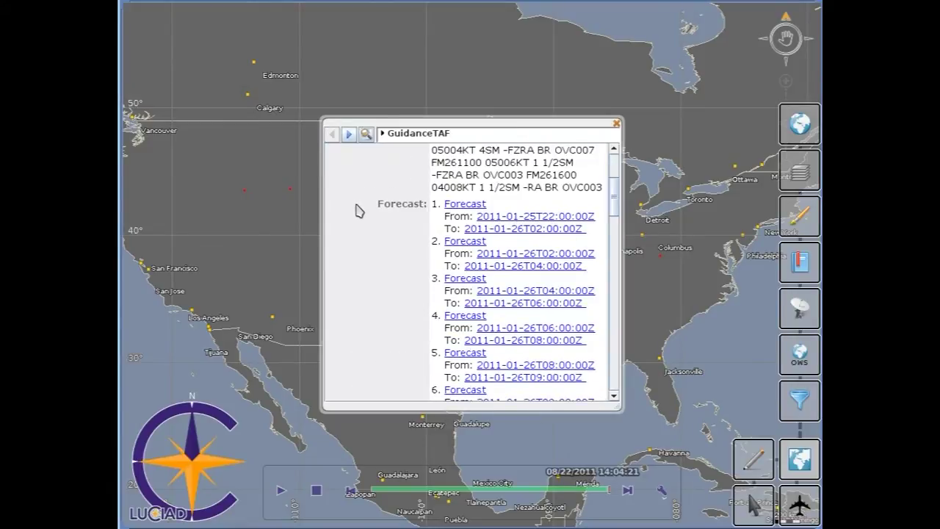
click(469, 316)
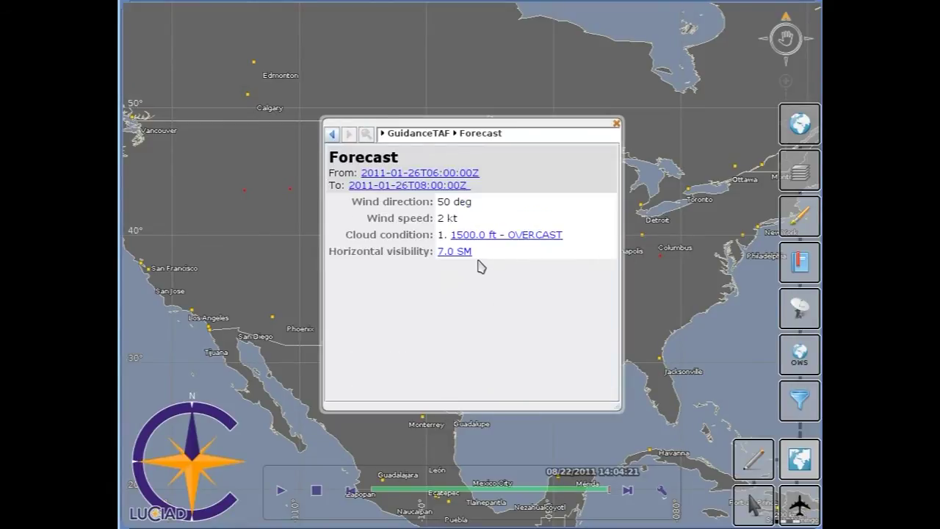
click(618, 127)
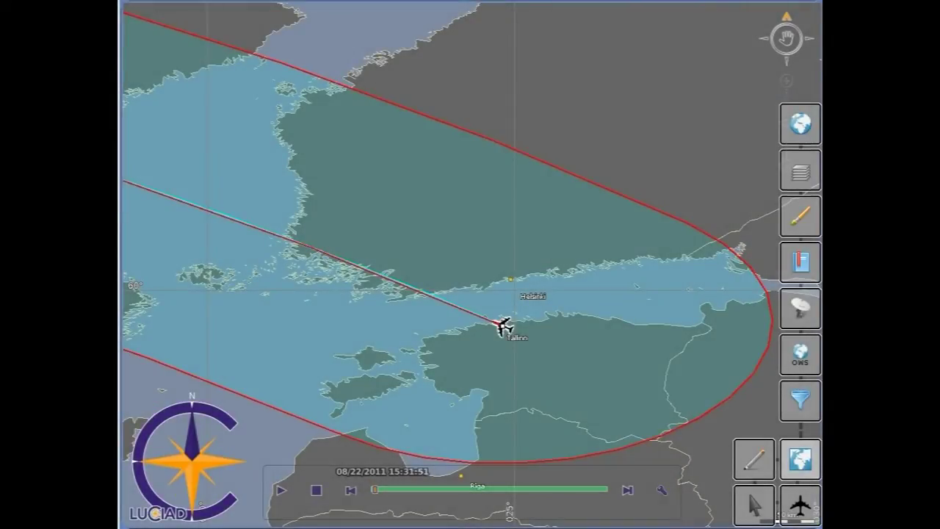
Load the COMSOFT NVD navaid dataset
click(808, 360)
click(429, 351)
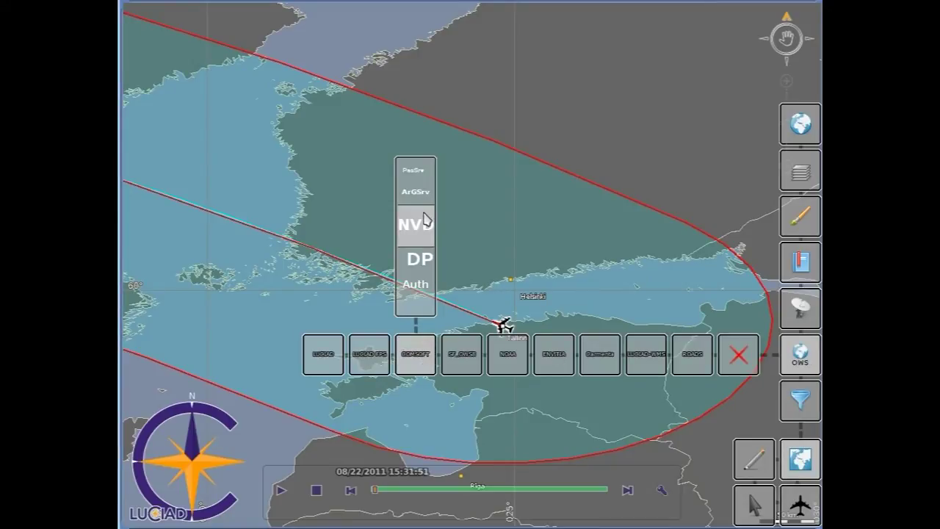
click(804, 360)
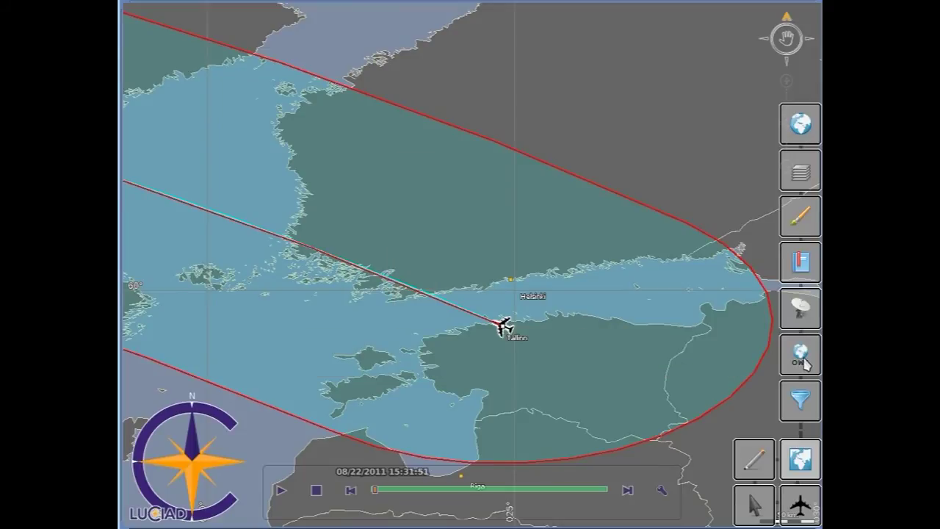
Subscribe to digital NOTAMs for the route airports and confirm the subscription
click(807, 317)
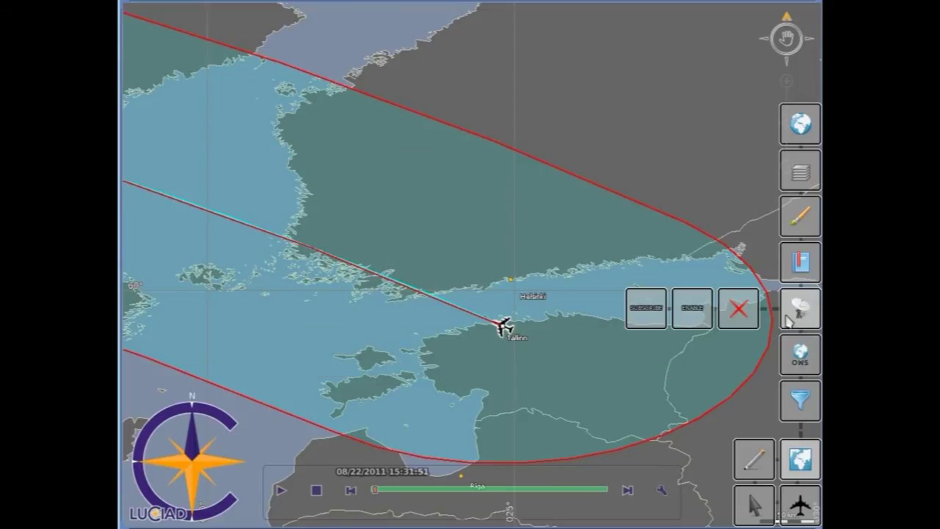
click(657, 320)
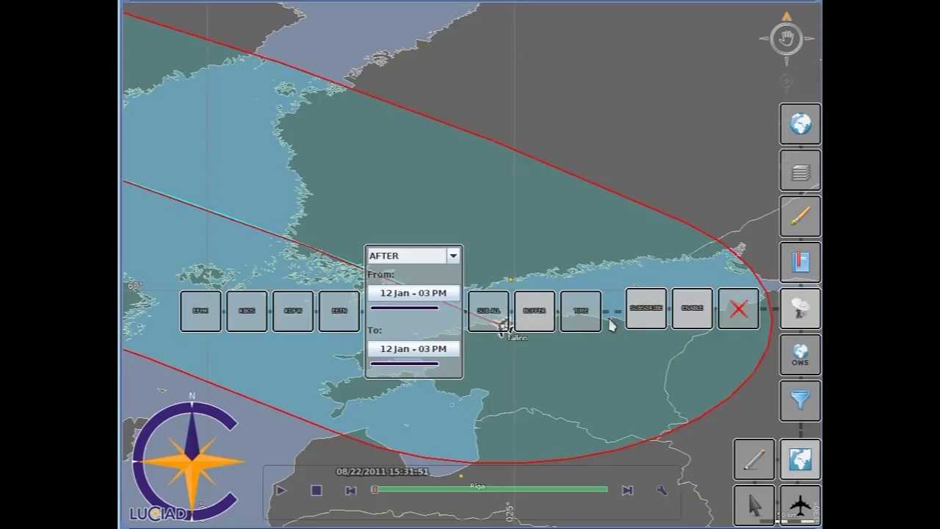
click(799, 314)
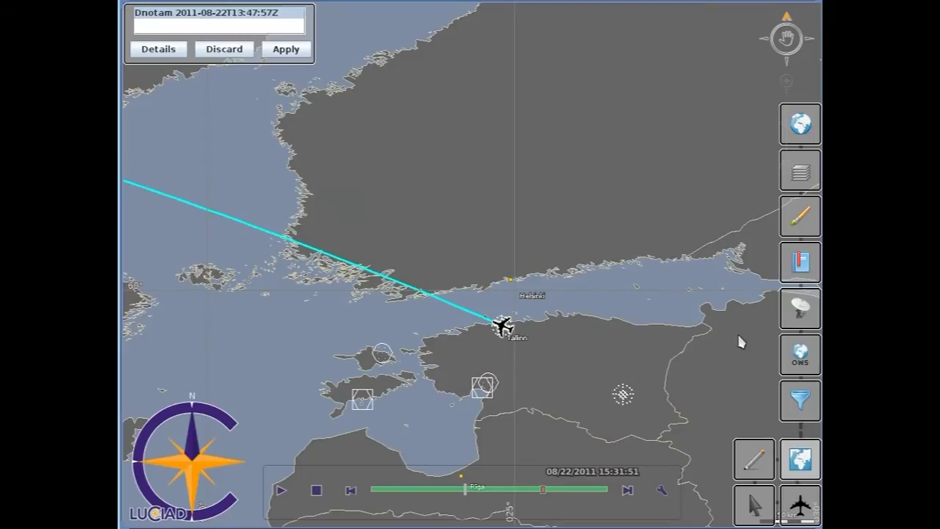
Apply the Dnotam to the KURESSAARE VOR_DME navaid and shift the timeline to show it unserviceable
click(162, 49)
click(258, 143)
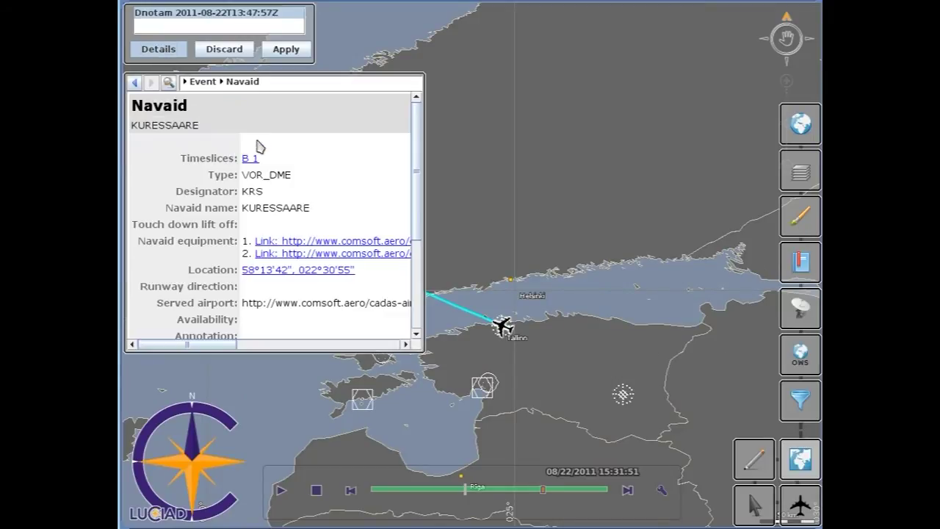
click(284, 51)
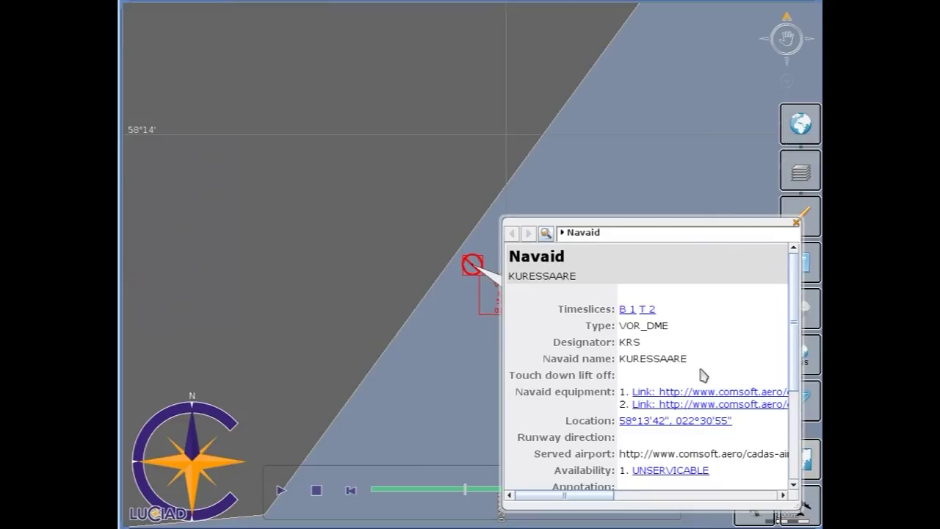
click(797, 222)
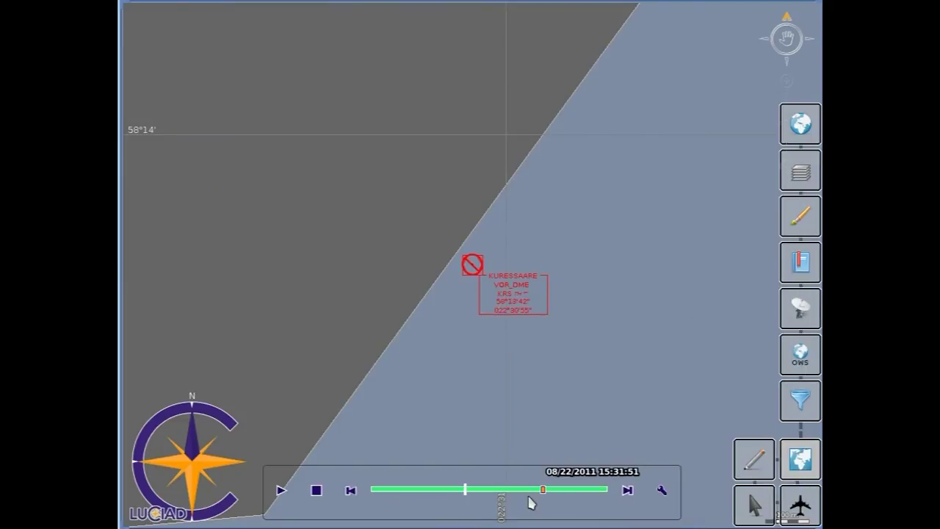
mouse_move(544, 494)
mouse_down()
mouse_move(514, 495)
mouse_move(550, 497)
mouse_up()
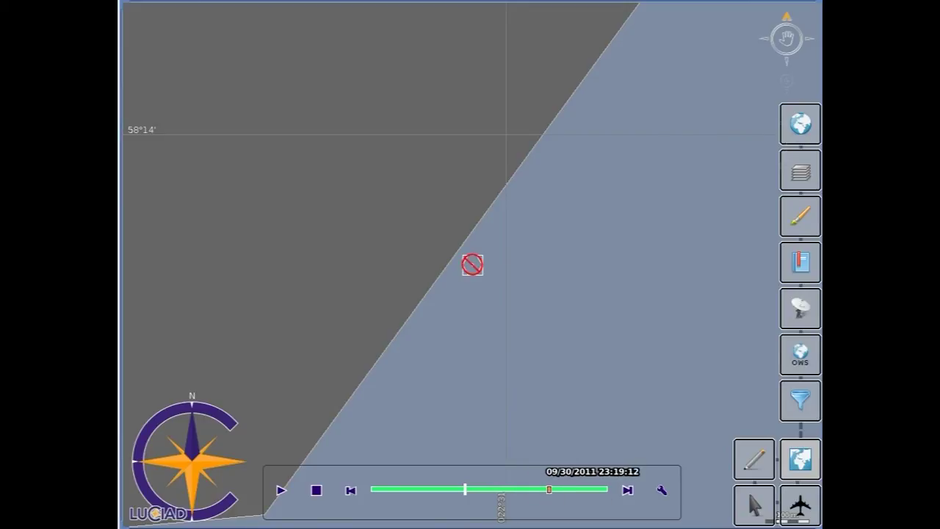